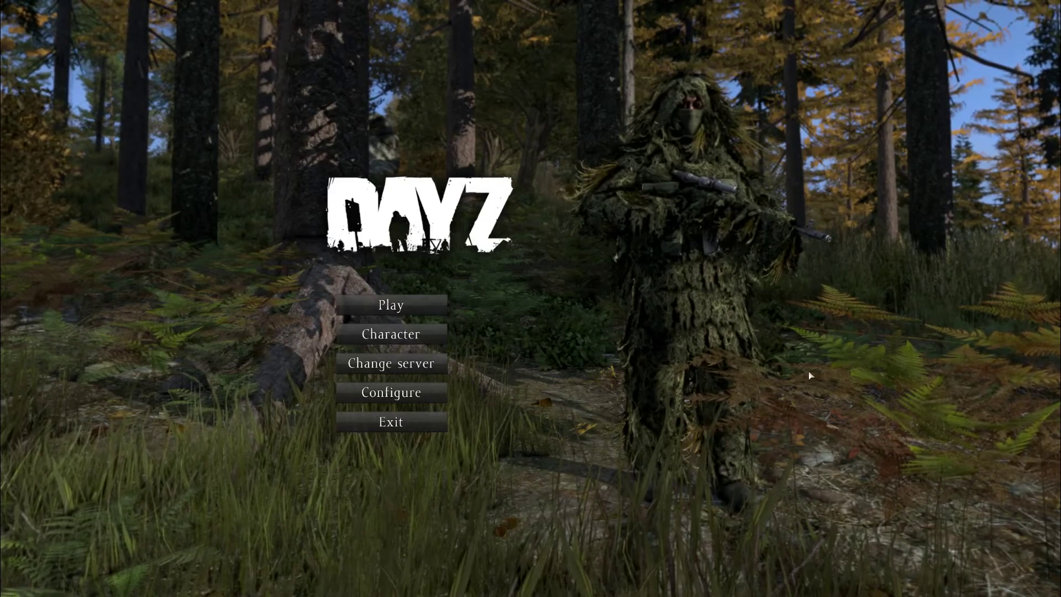
# Set DayZ's user interface size to Very small and accept the video setting changes without restarting.
pyautogui.click(391, 392)
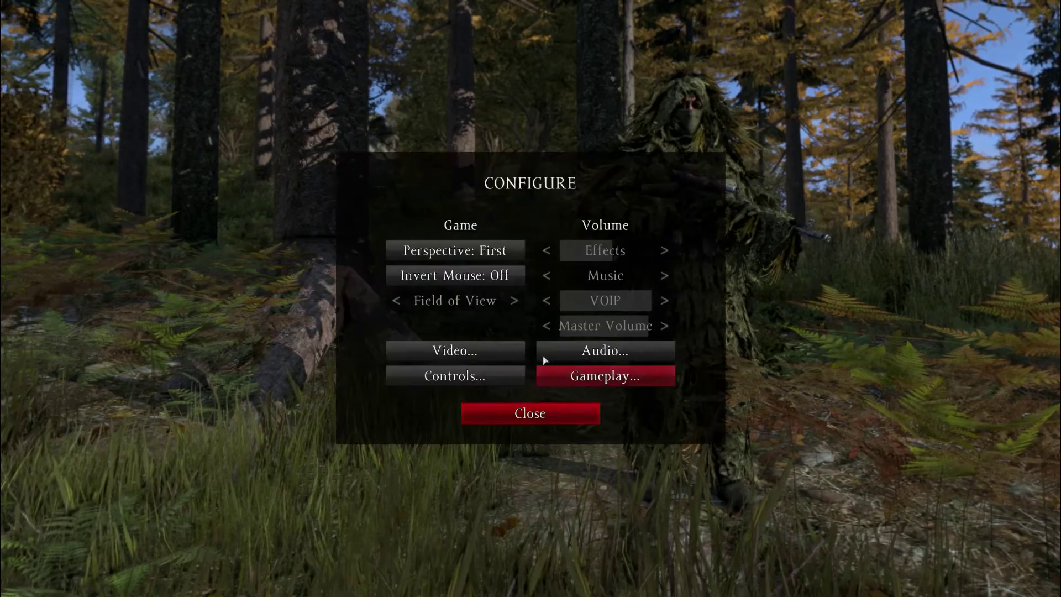
pyautogui.click(485, 355)
pyautogui.click(497, 349)
pyautogui.click(571, 250)
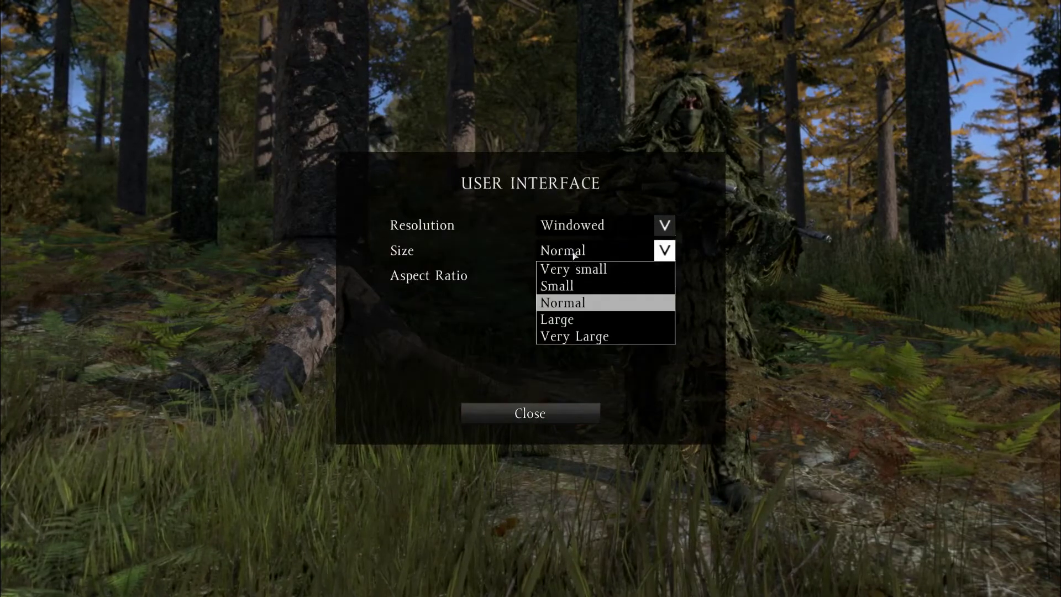
pyautogui.click(561, 268)
pyautogui.click(555, 378)
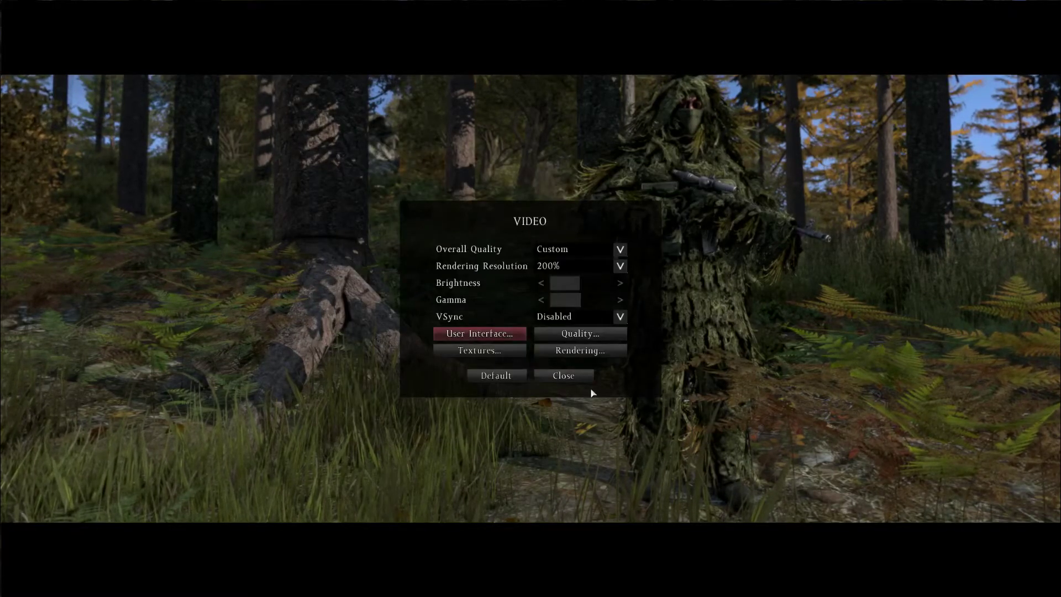
pyautogui.click(579, 379)
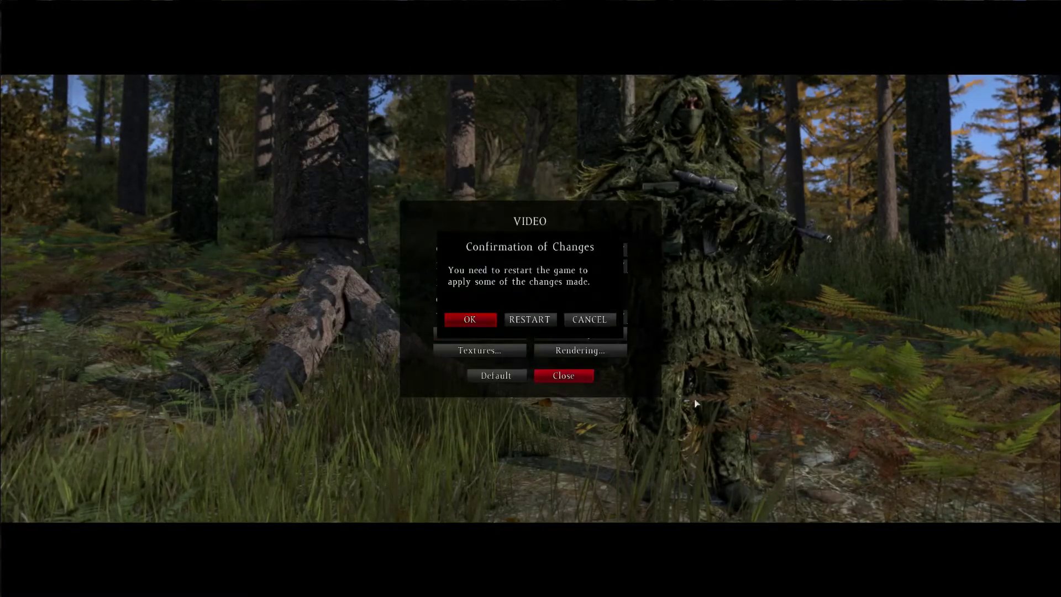
pyautogui.click(473, 322)
pyautogui.click(538, 374)
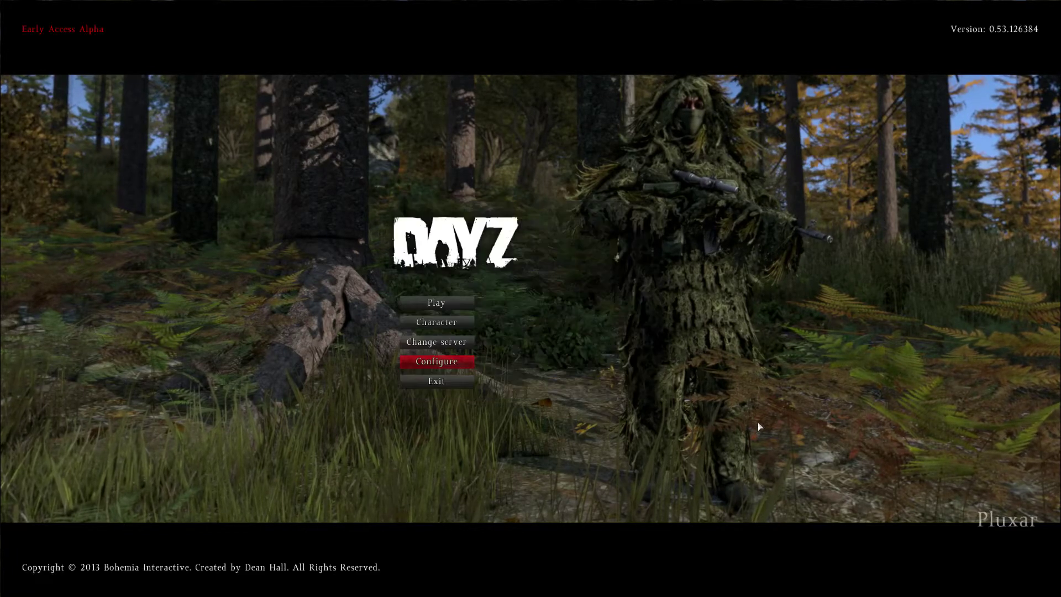
# Exit DayZ, open its screenshot library from the Steam DayZ page, and minimize the Library.
pyautogui.click(450, 380)
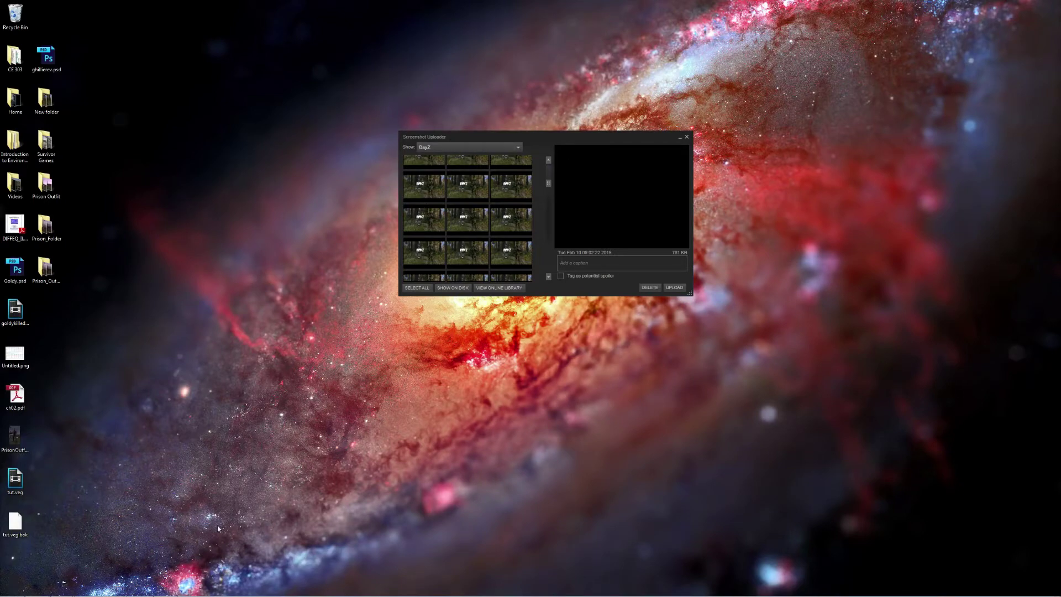
pyautogui.click(61, 588)
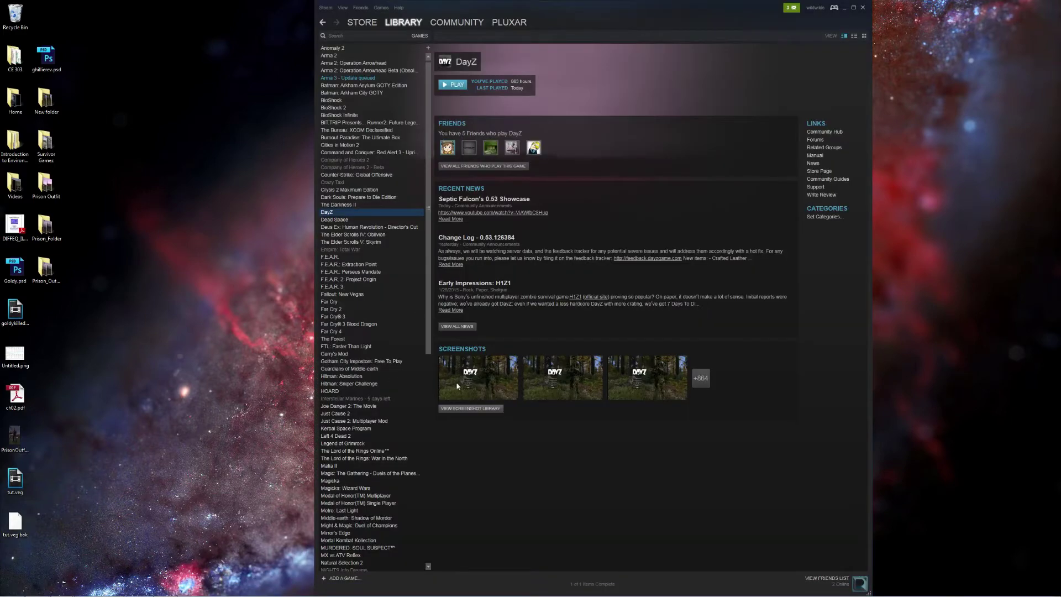
pyautogui.click(474, 409)
pyautogui.click(844, 8)
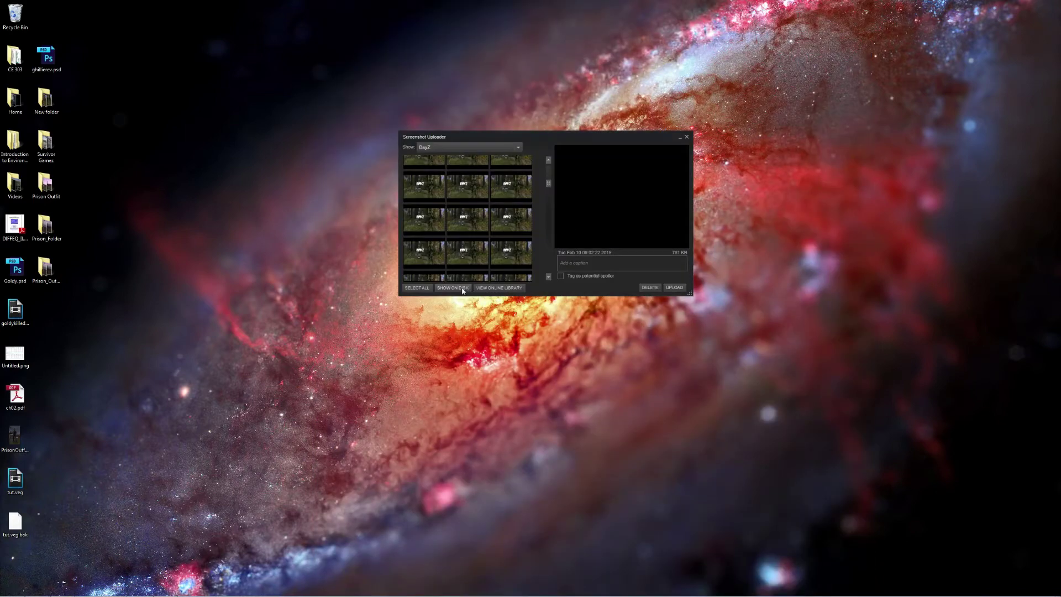
# Show the screenshots on disk and select 2015-02-10_00079 through 2015-02-10_00217.
pyautogui.click(455, 293)
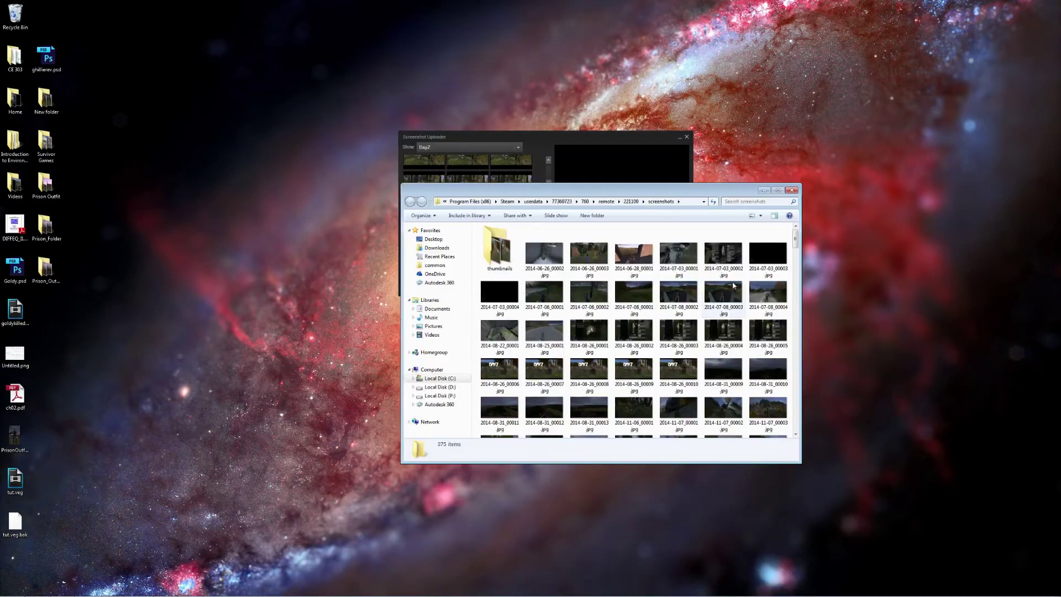
pyautogui.scroll(-10, 733, 298)
pyautogui.scroll(5, 733, 284)
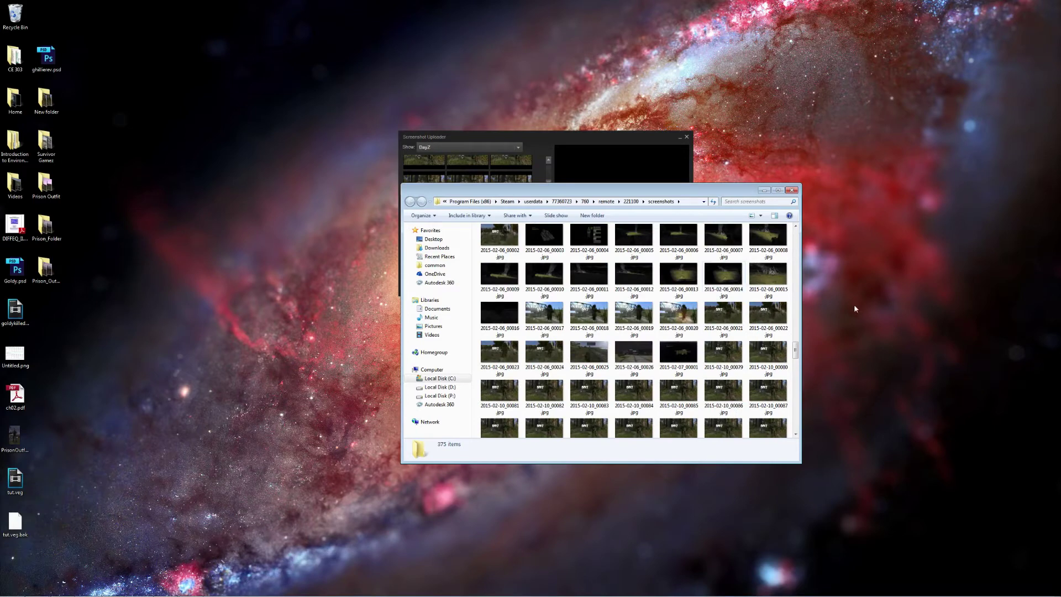
pyautogui.click(736, 357)
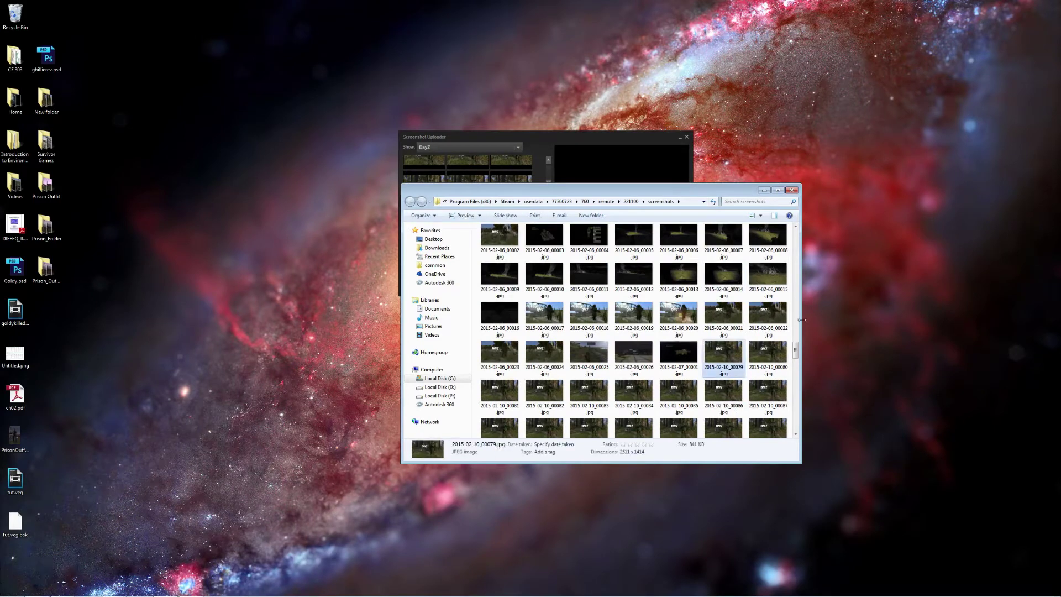
pyautogui.scroll(-15, 768, 348)
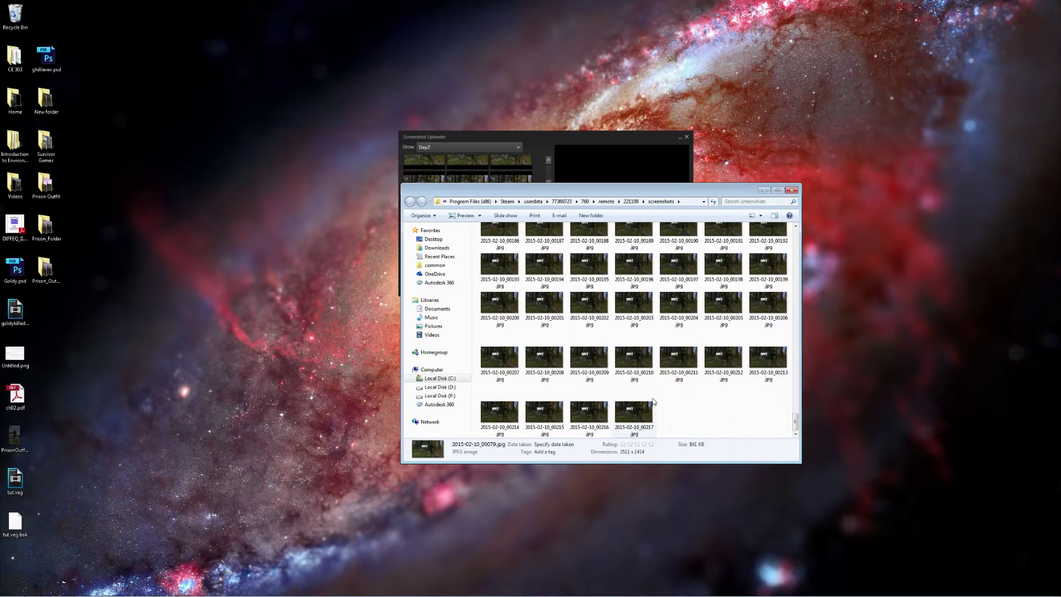
pyautogui.keyDown('shift'); pyautogui.click(633, 412); pyautogui.keyUp('shift')
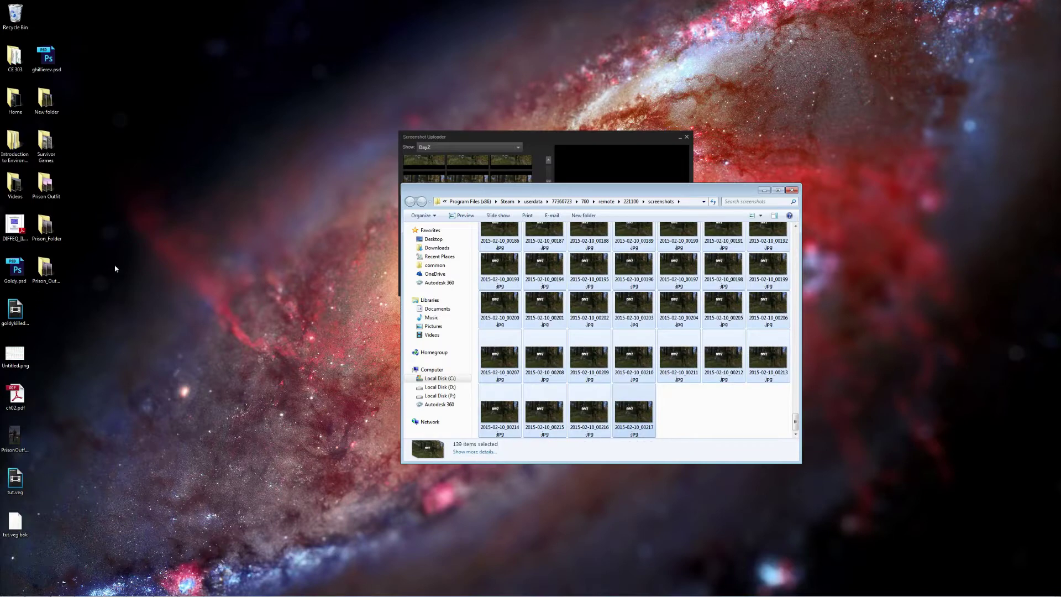
# Create a desktop folder named 'Ghillie Outfit' and drag the 139 selected screenshots into it.
pyautogui.rightClick(126, 246)
pyautogui.moveTo(208, 324)
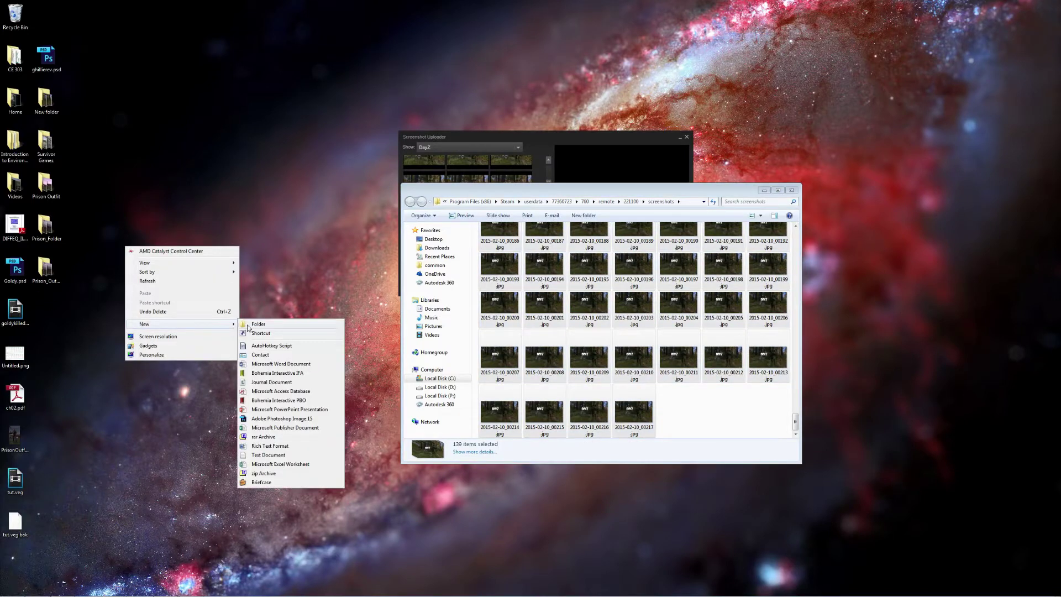
pyautogui.click(247, 325)
pyautogui.write('Ghillie')
pyautogui.write(' Outfit')
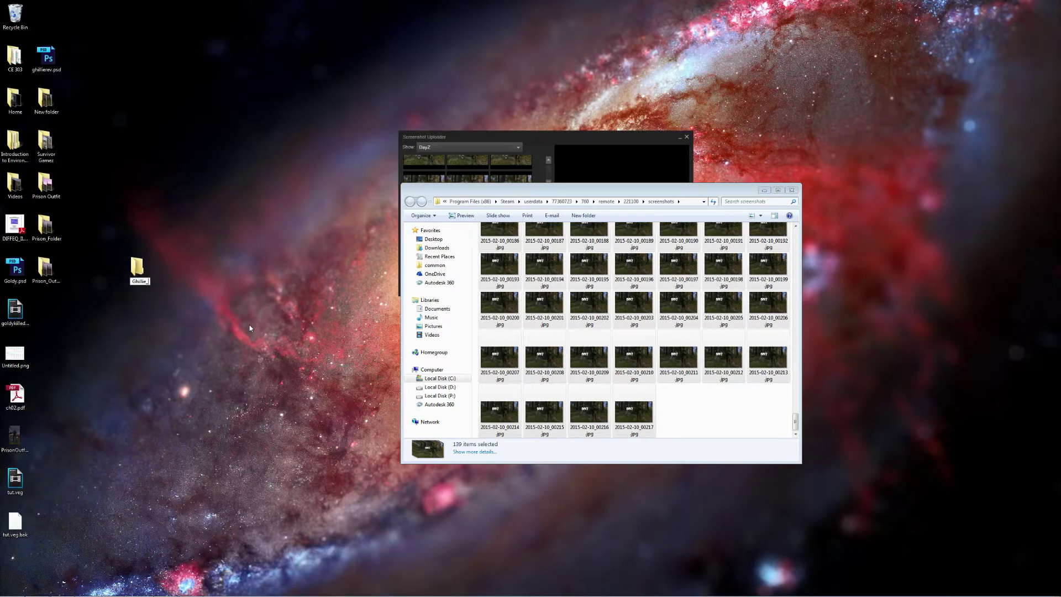
pyautogui.press('Return')
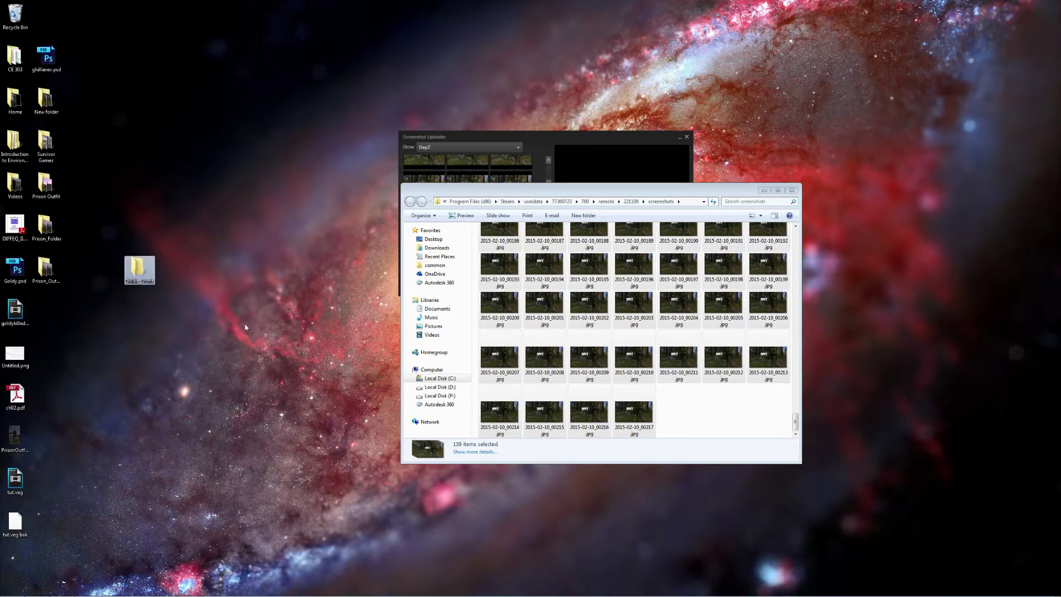
pyautogui.moveTo(633, 357); pyautogui.dragTo(139, 271)
# Close the screenshot uploader and folder windows and launch Photoshop.
pyautogui.click(335, 289)
pyautogui.click(686, 137)
pyautogui.moveTo(83, 594)
pyautogui.click(88, 589)
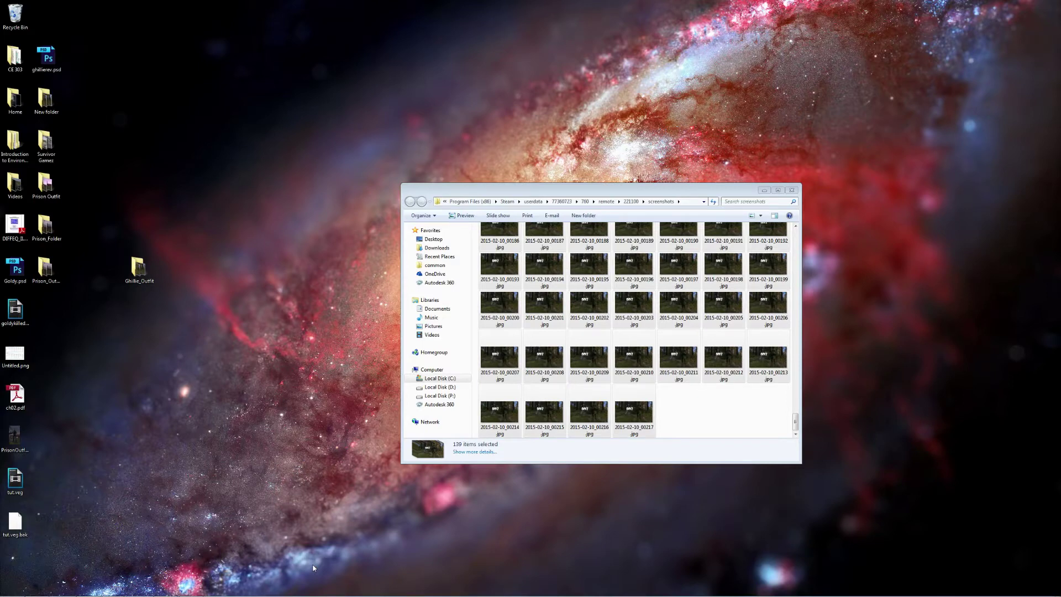
pyautogui.click(791, 190)
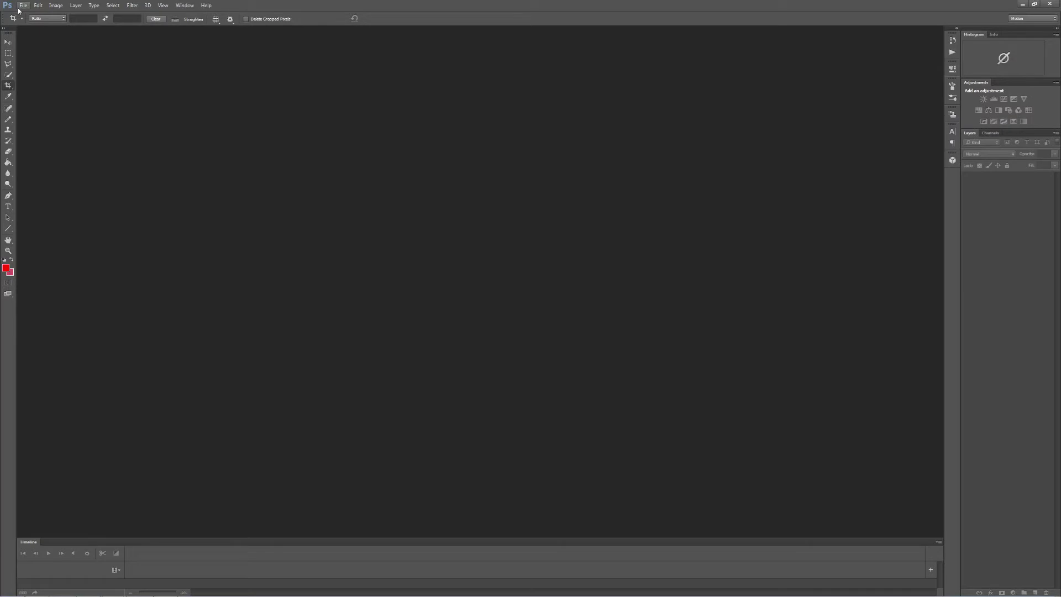
# Start File > Scripts > Load Files into Stack with Use set to Folder.
pyautogui.click(22, 6)
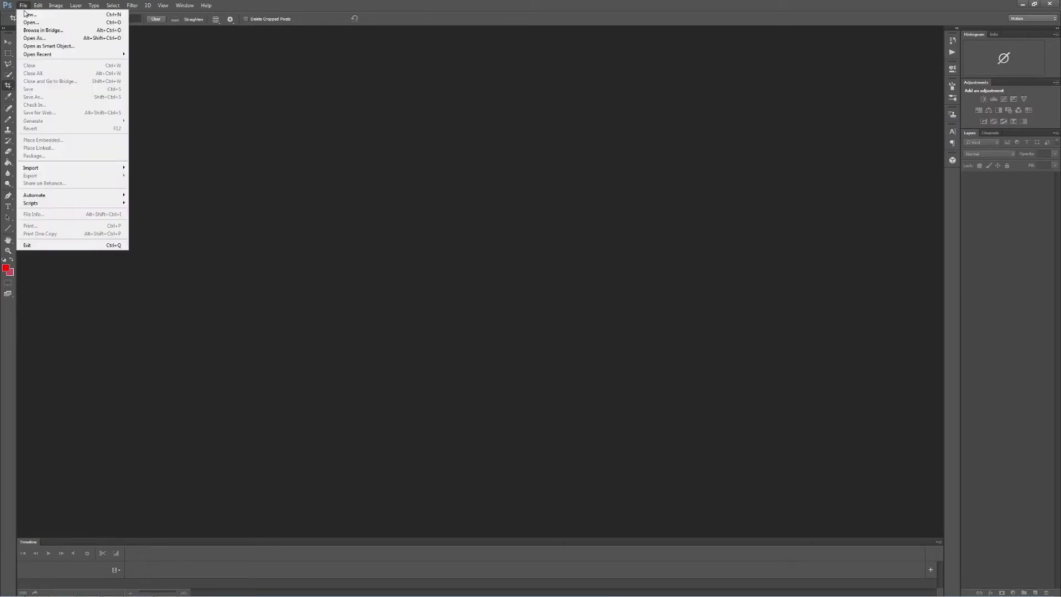
pyautogui.moveTo(39, 205)
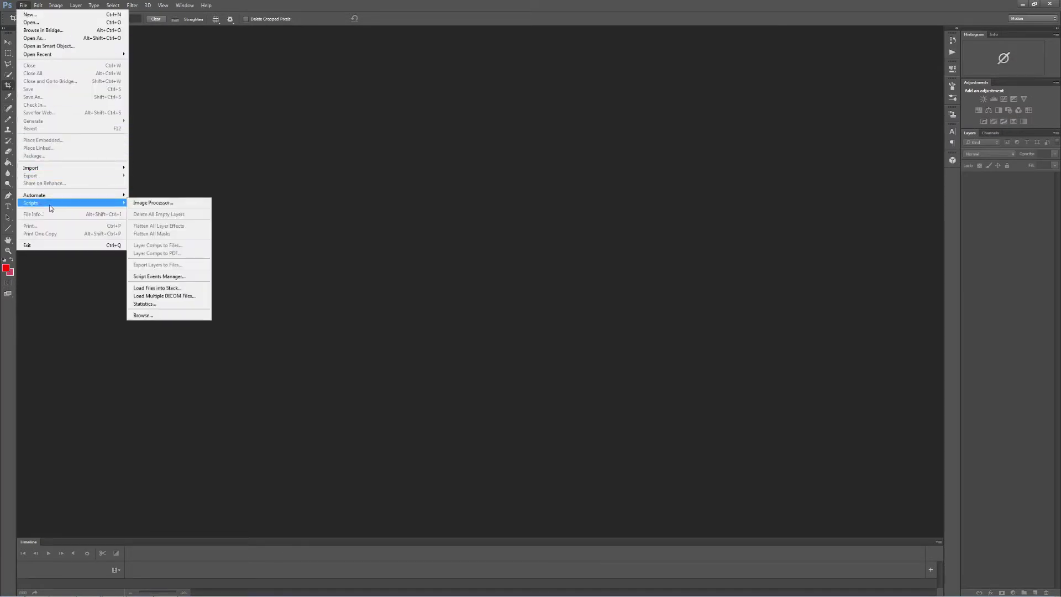
pyautogui.click(157, 288)
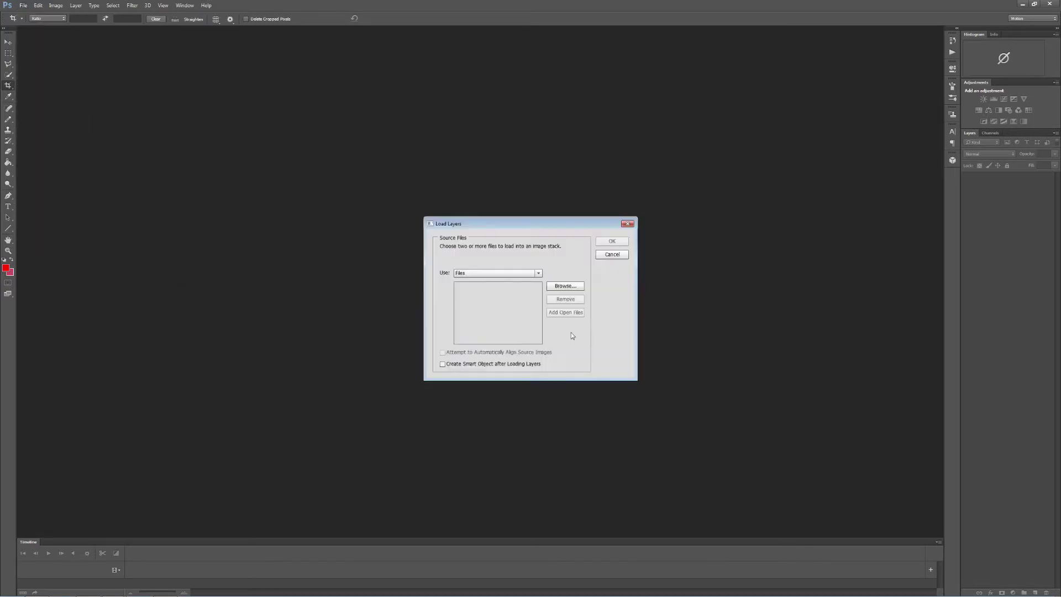
pyautogui.click(502, 273)
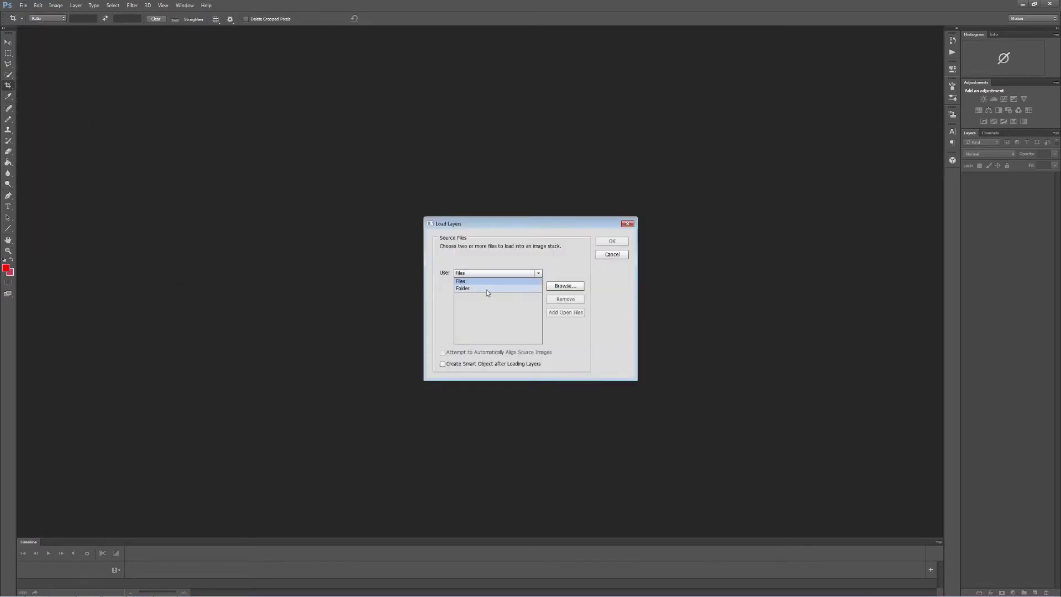
pyautogui.click(486, 288)
# Choose the Ghillie_Outfit folder as the source and load all its screenshots as stacked layers.
pyautogui.click(564, 285)
pyautogui.moveTo(585, 297); pyautogui.dragTo(585, 319)
pyautogui.click(502, 298)
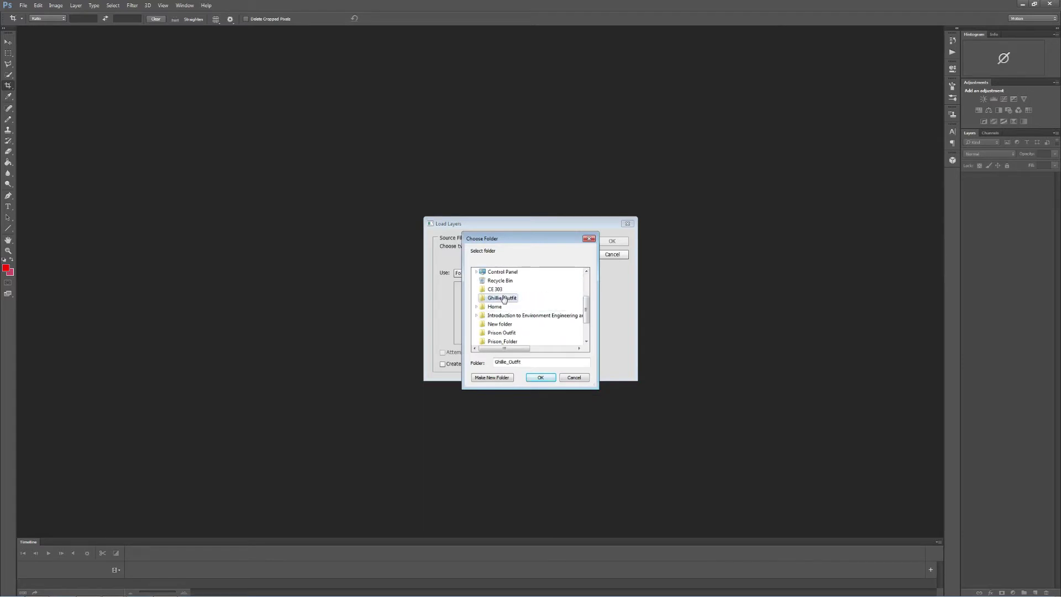
pyautogui.click(540, 378)
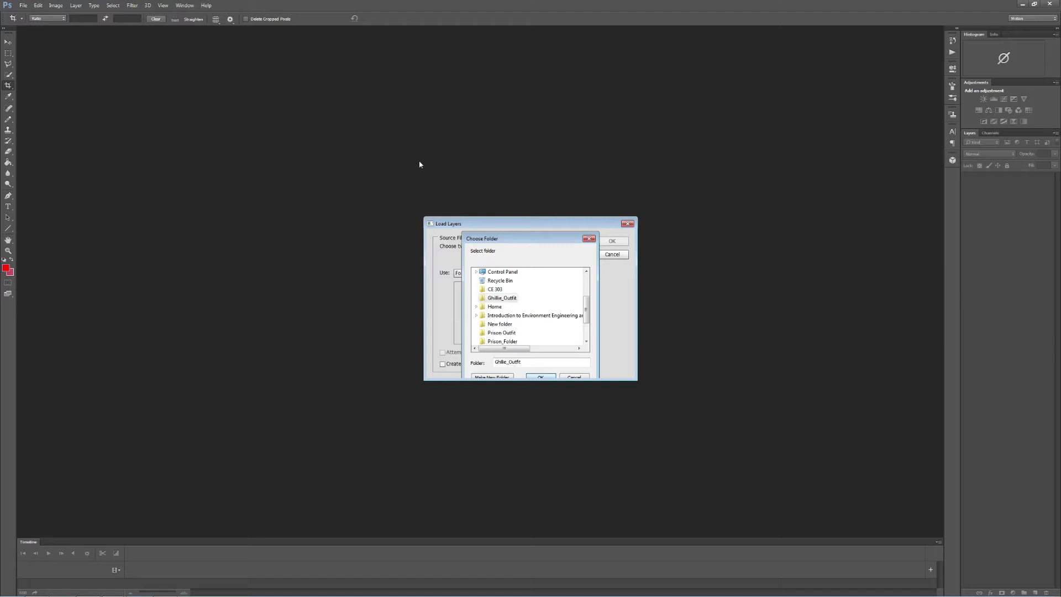
pyautogui.press('Return')
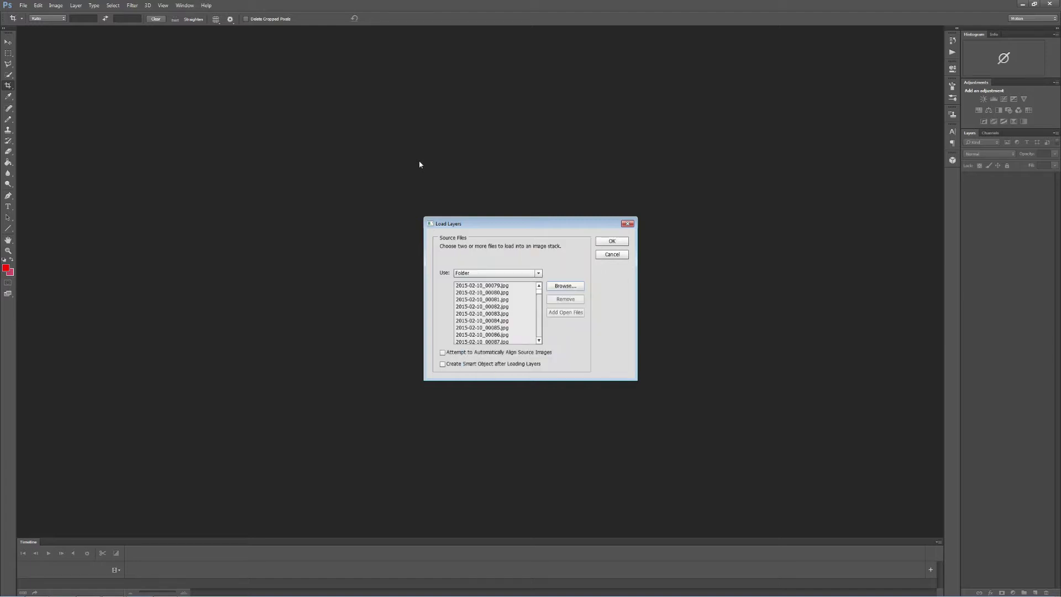
pyautogui.moveTo(540, 286)
pyautogui.mouseDown()
pyautogui.moveTo(541, 331)
pyautogui.moveTo(550, 286)
pyautogui.mouseUp()
pyautogui.click(611, 240)
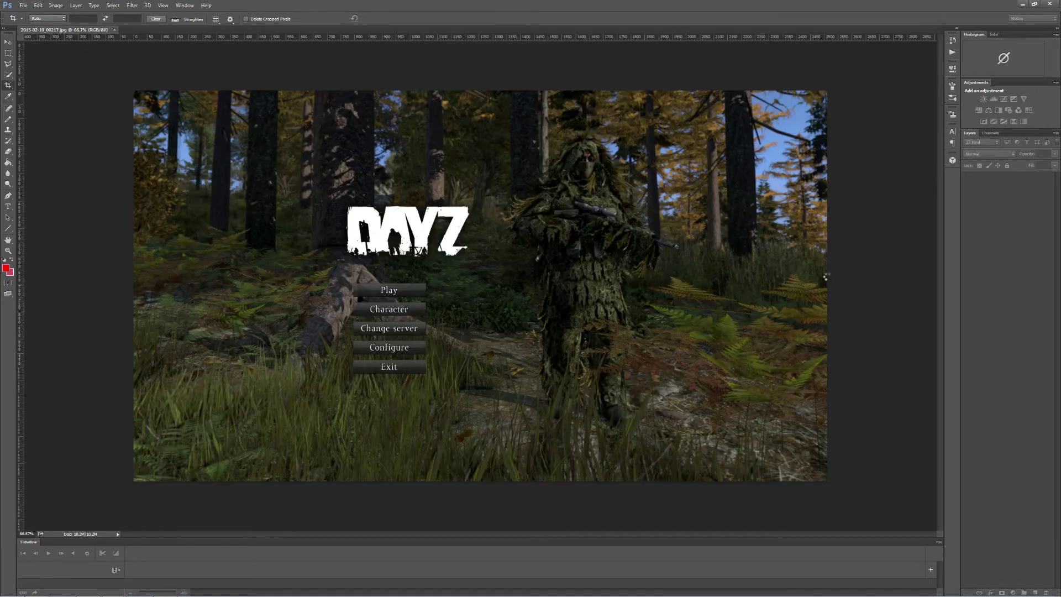
# Switch the workspace to Essentials, then to Motion so the Timeline panel appears.
pyautogui.click(185, 5)
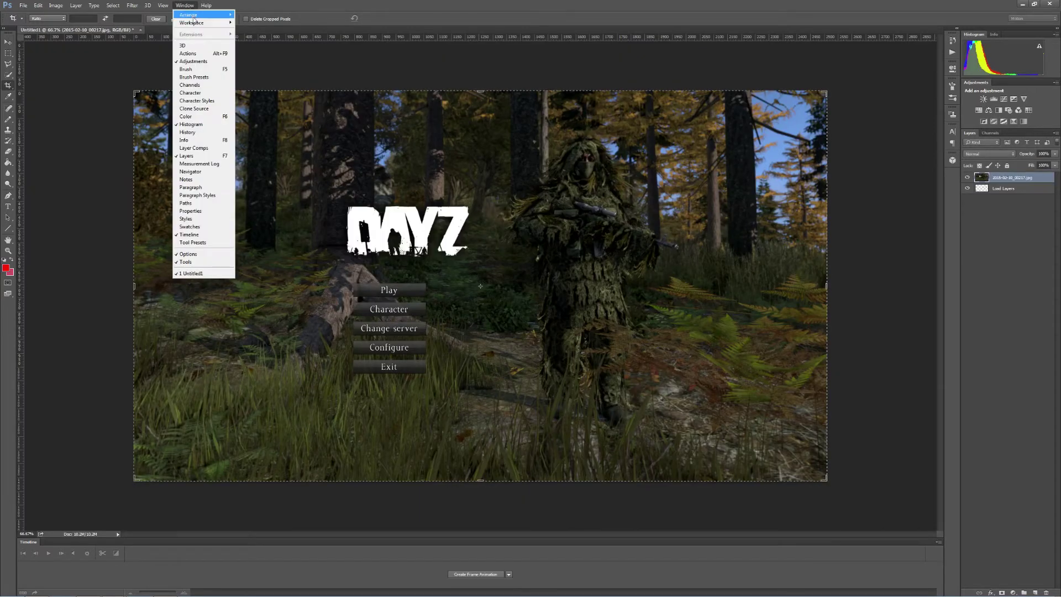
pyautogui.moveTo(195, 24)
pyautogui.click(277, 23)
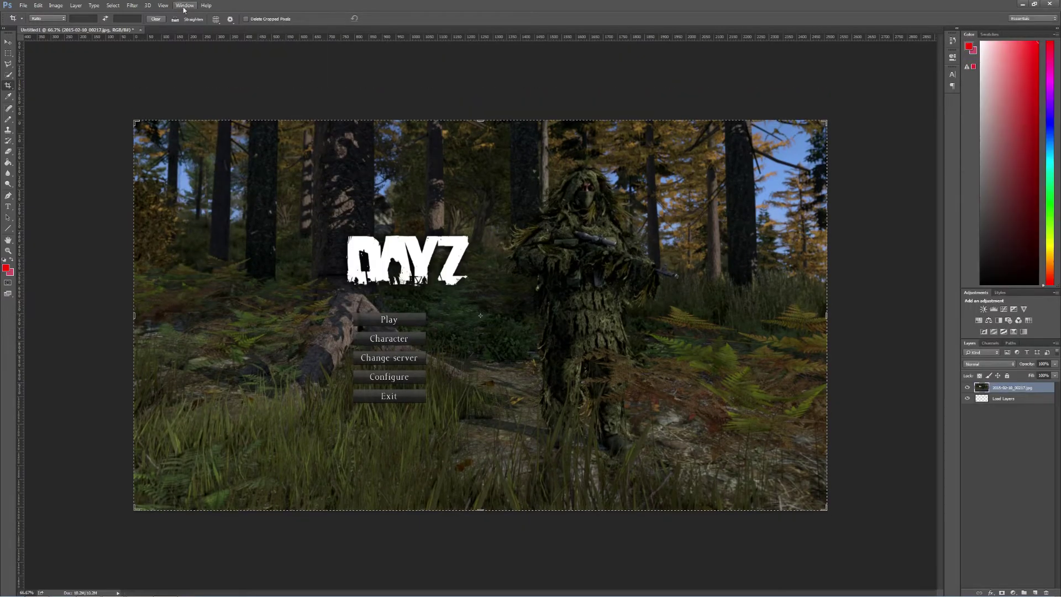
pyautogui.click(184, 5)
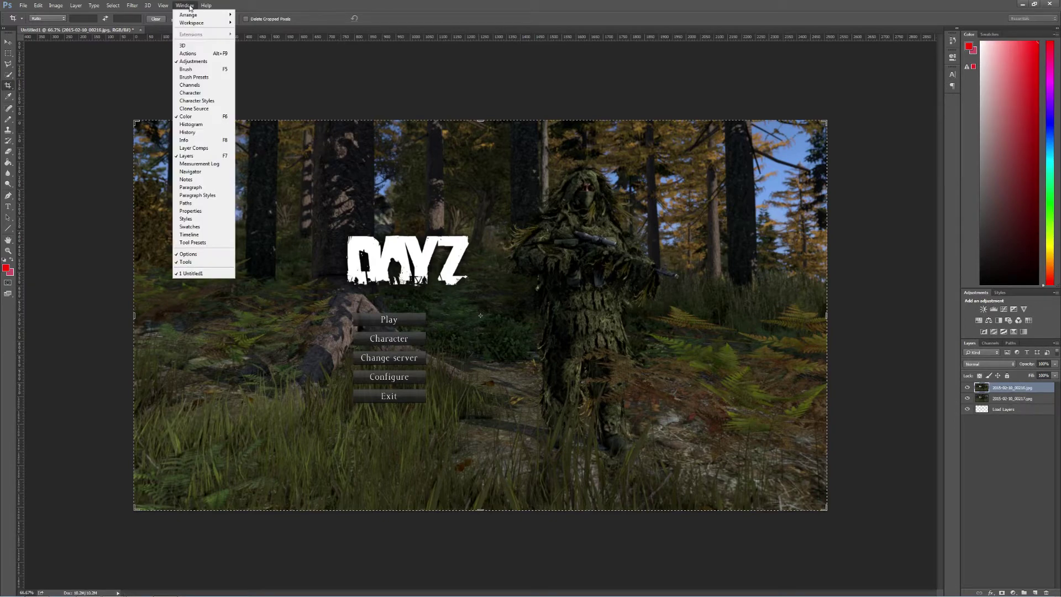
pyautogui.moveTo(191, 24)
pyautogui.click(266, 38)
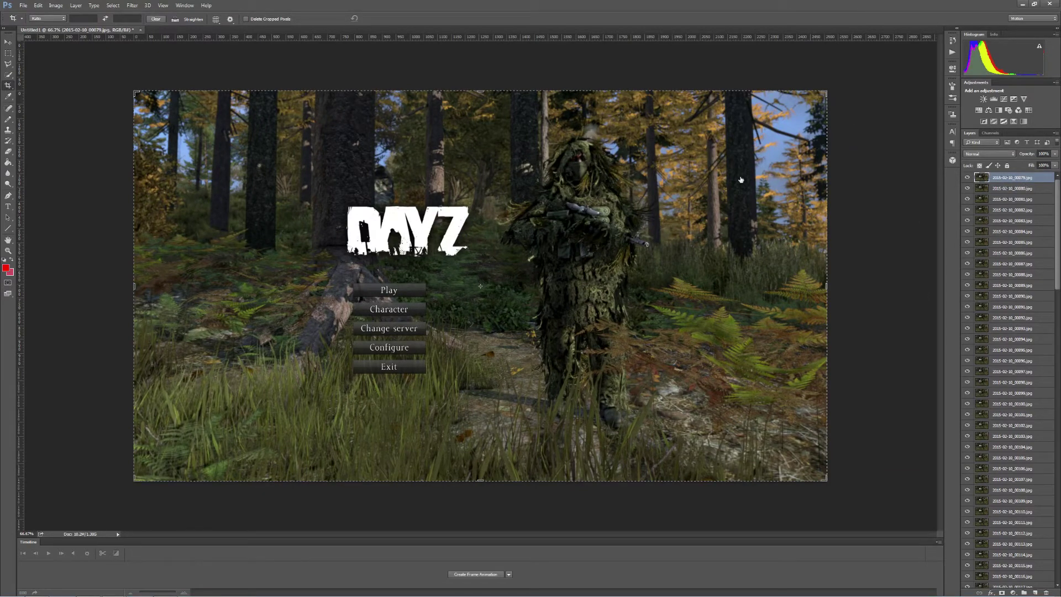
# Create a frame animation in the Timeline instead of a video timeline.
pyautogui.click(510, 575)
pyautogui.click(475, 581)
pyautogui.click(508, 574)
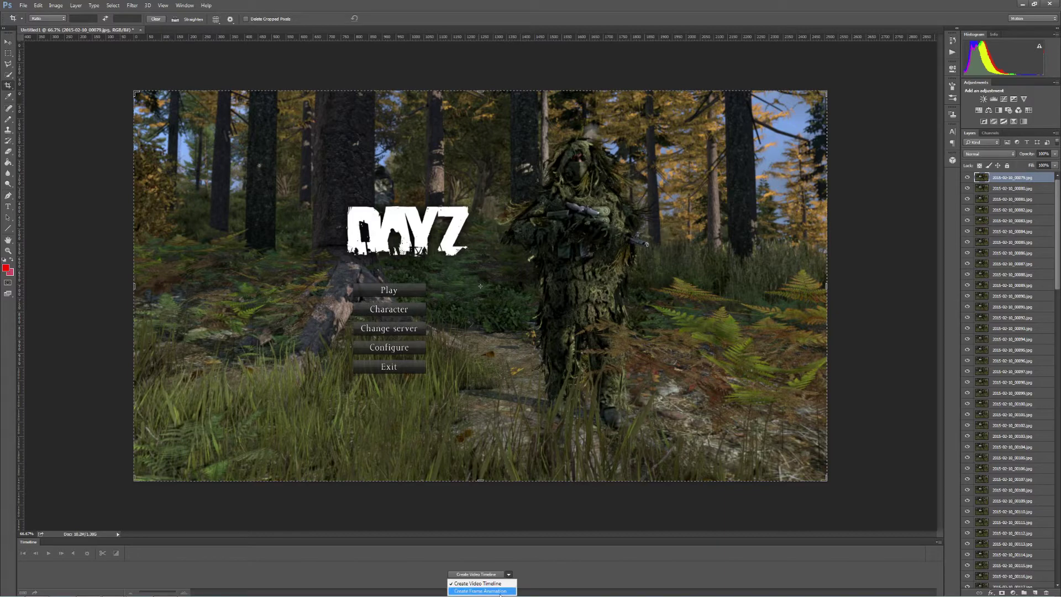
pyautogui.click(501, 591)
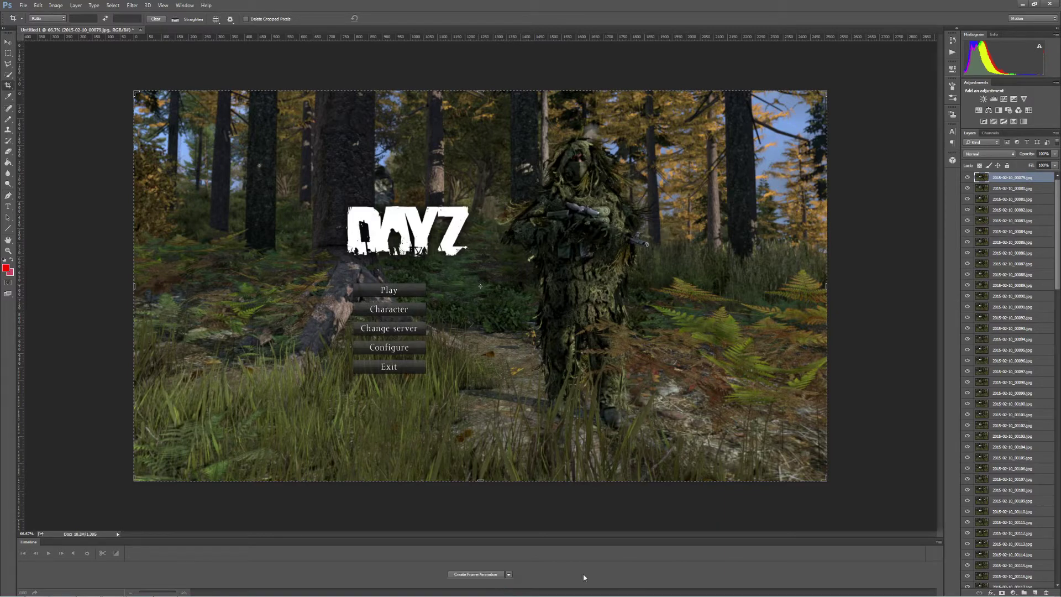
pyautogui.click(481, 575)
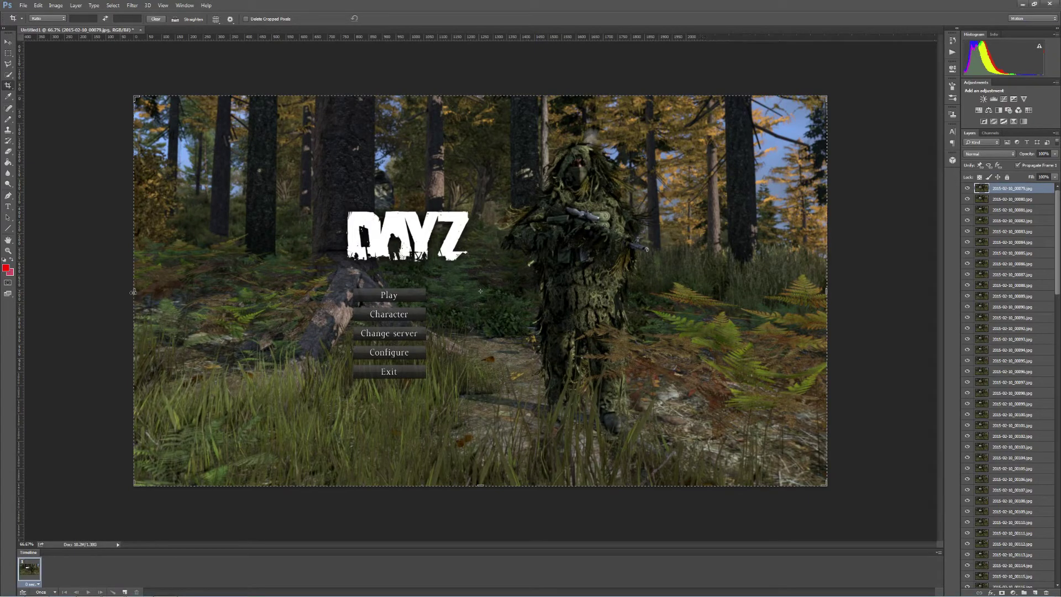
# Crop the image to a narrow portrait frame around the ghillie-suit character.
pyautogui.moveTo(122, 292); pyautogui.dragTo(303, 284)
pyautogui.moveTo(658, 290); pyautogui.dragTo(597, 289)
pyautogui.press('Return')
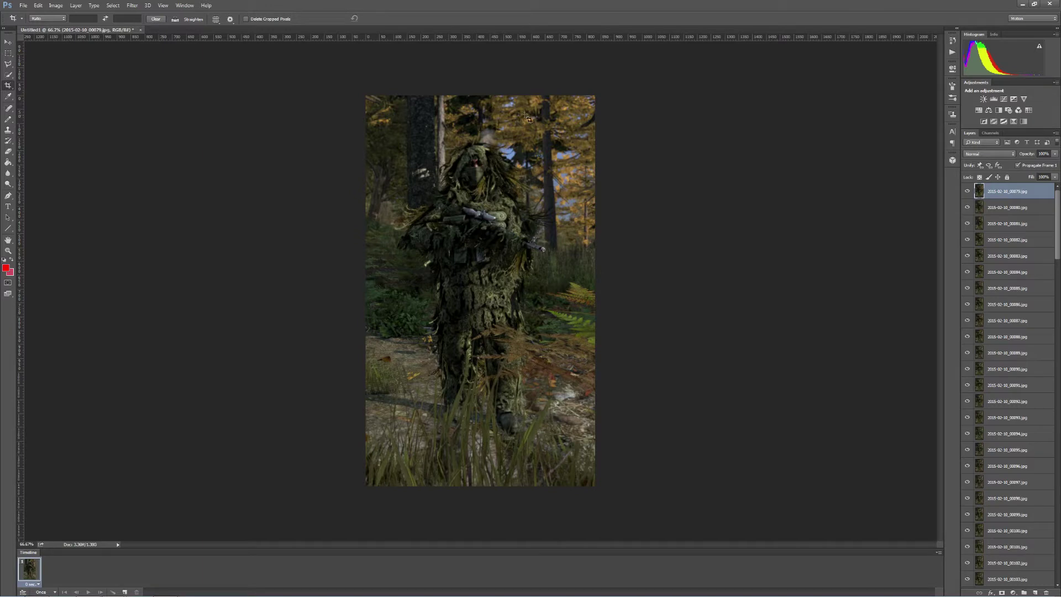
# Make one animation frame per screenshot layer and play the animation to preview it.
pyautogui.click(939, 553)
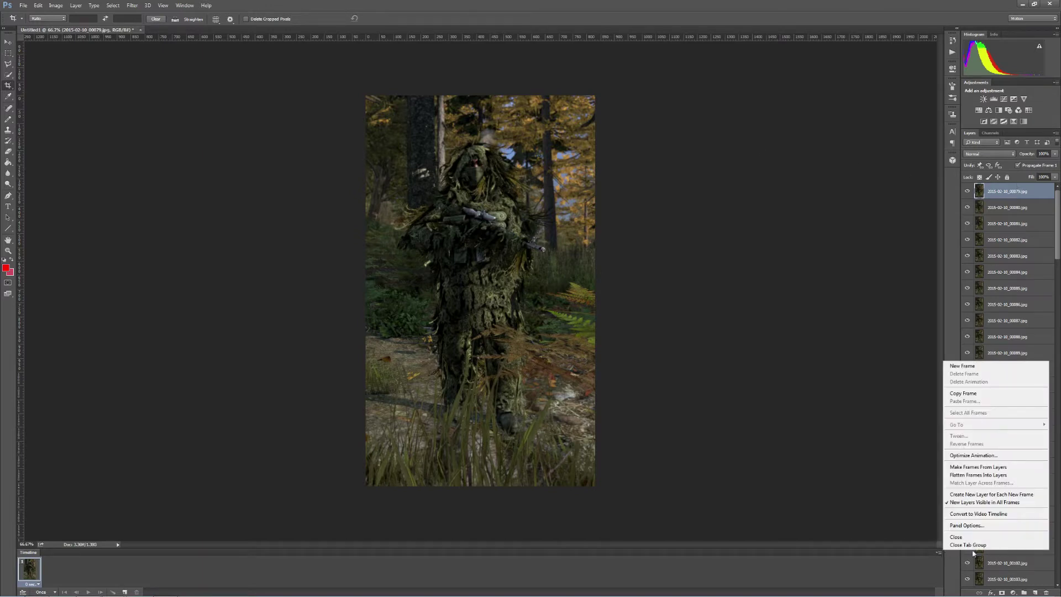
pyautogui.click(986, 468)
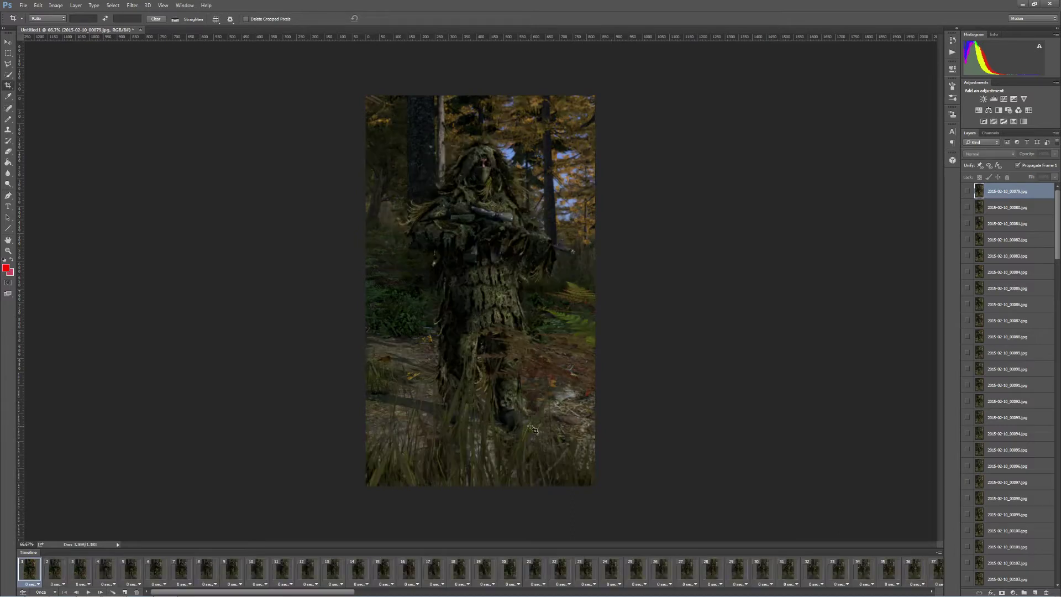
pyautogui.click(98, 592)
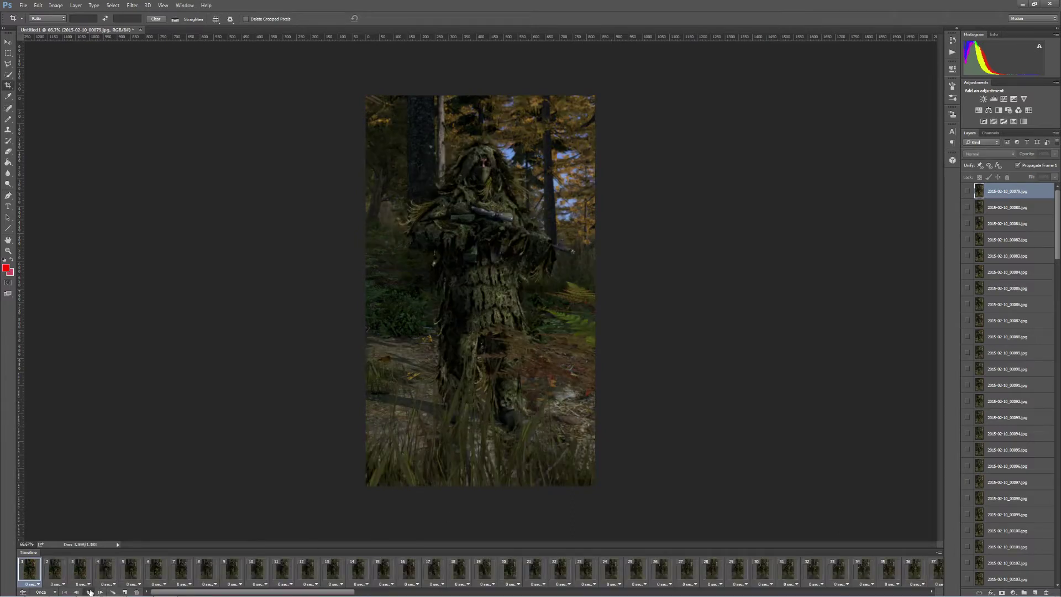